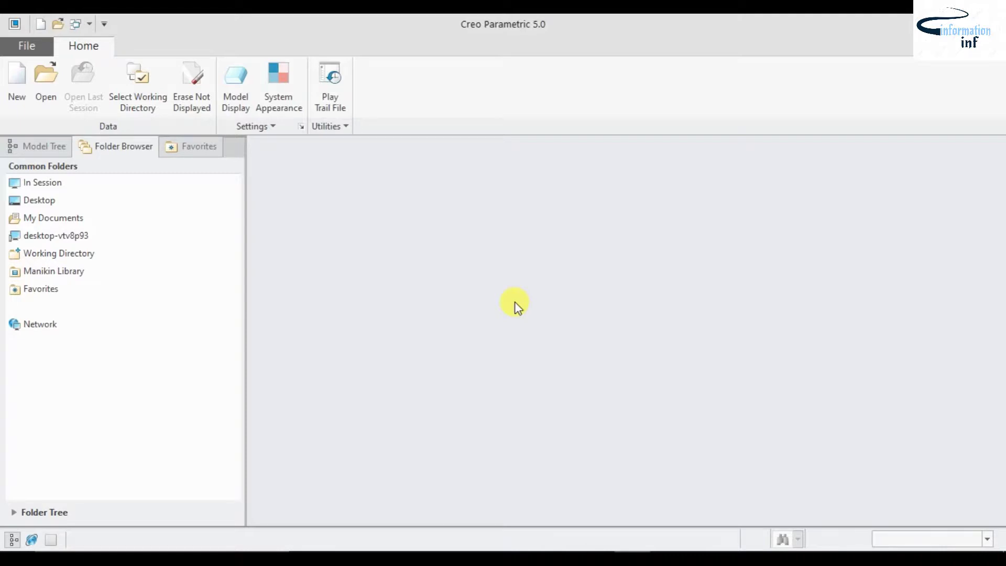
Create a new solid part, PRT0005, from the mmns_part_solid template
left_click(17, 79)
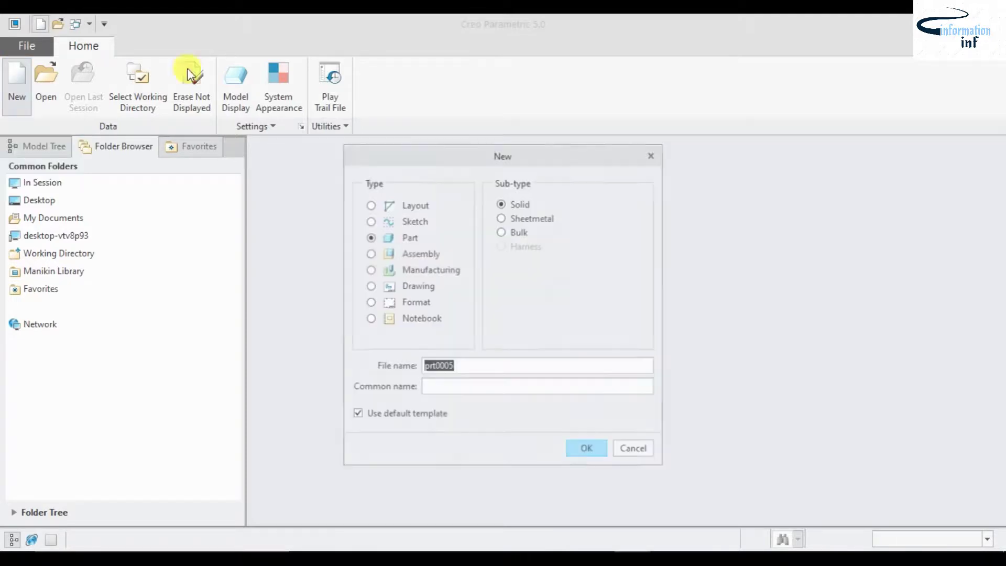
left_click(383, 246)
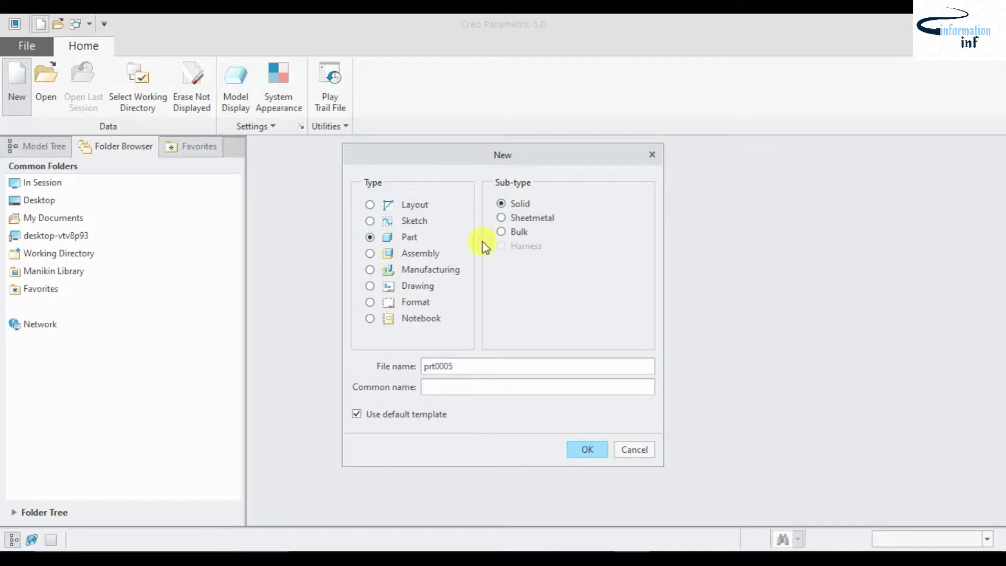
left_click(563, 450)
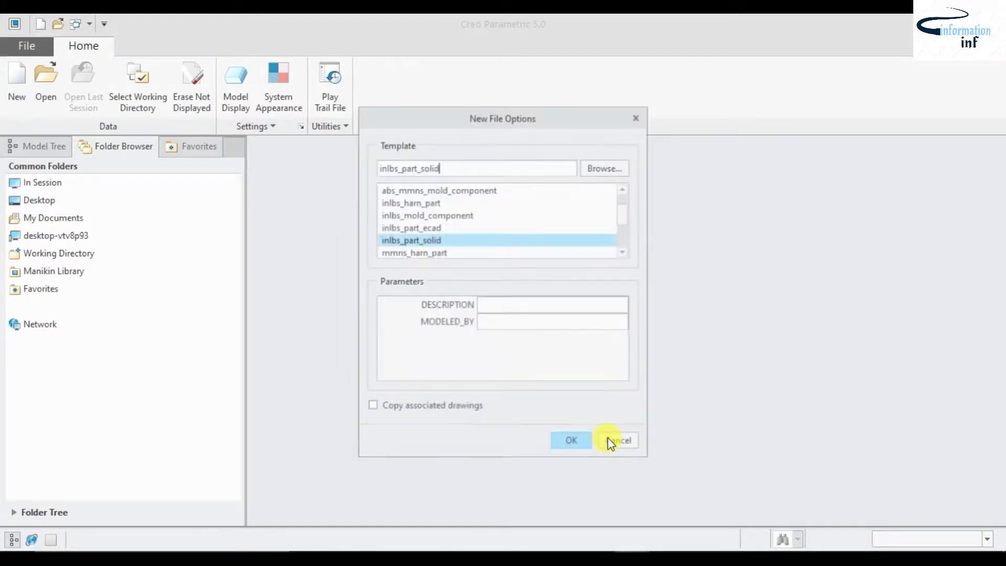
scroll(426, 225, "down", 1)
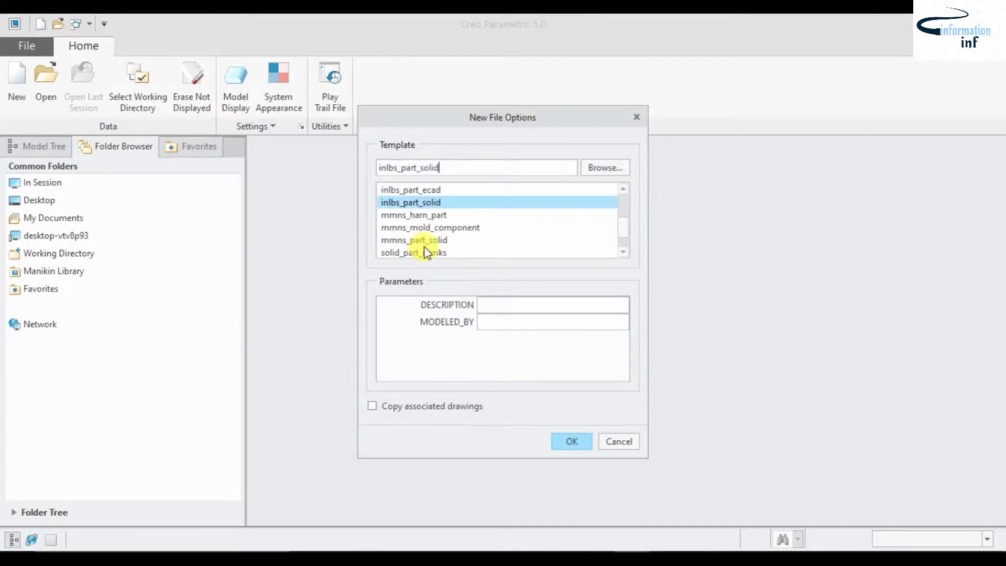
double_click(426, 240)
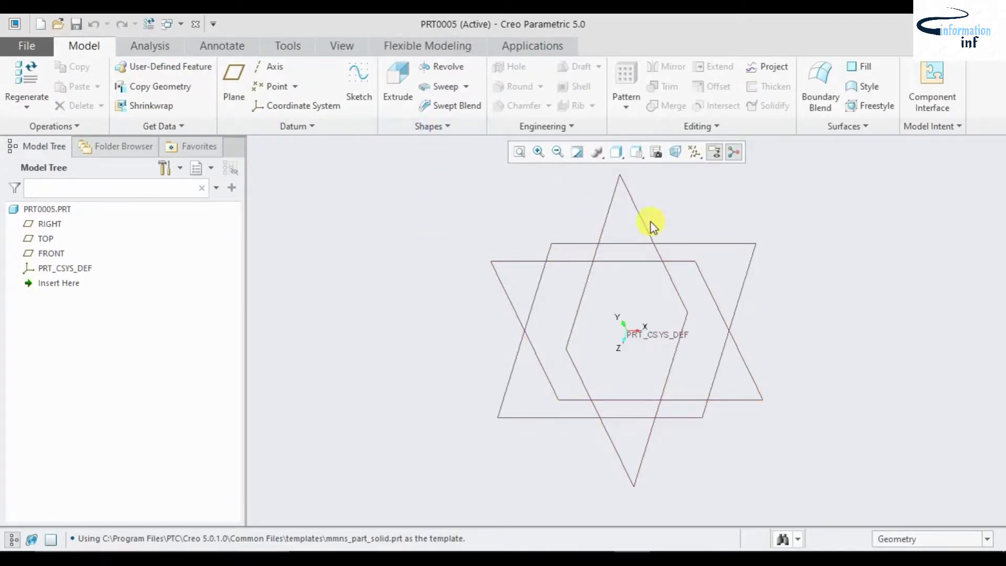
On the TOP plane, sketch a long center rectangle at the origin and finish Sketch 1
left_click(684, 242)
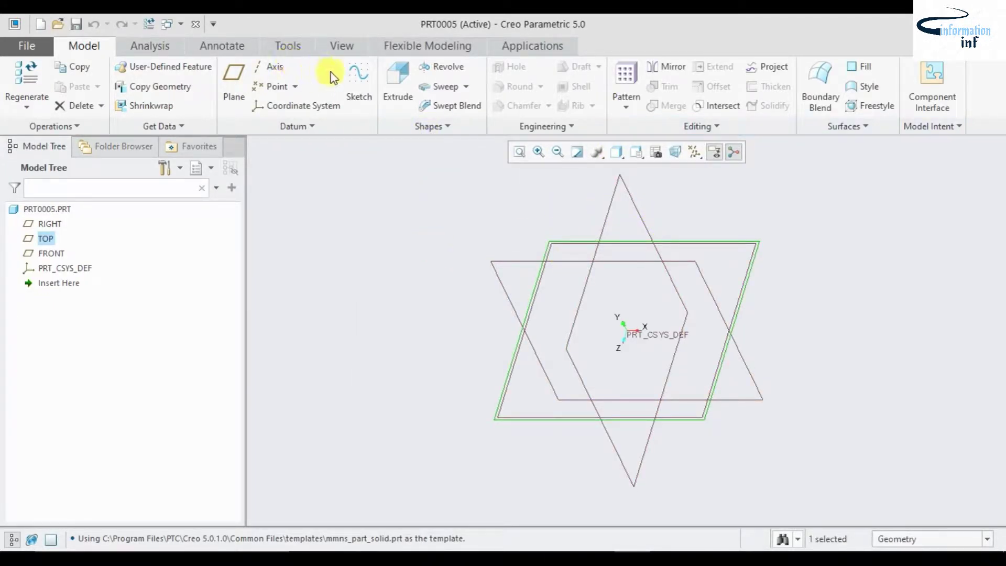
left_click(352, 76)
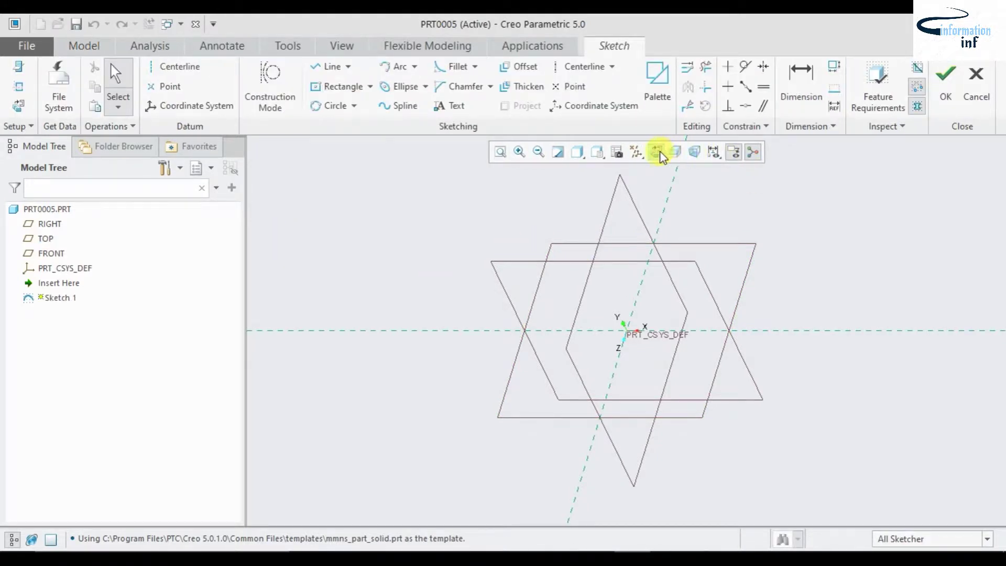
left_click(658, 153)
left_click(338, 89)
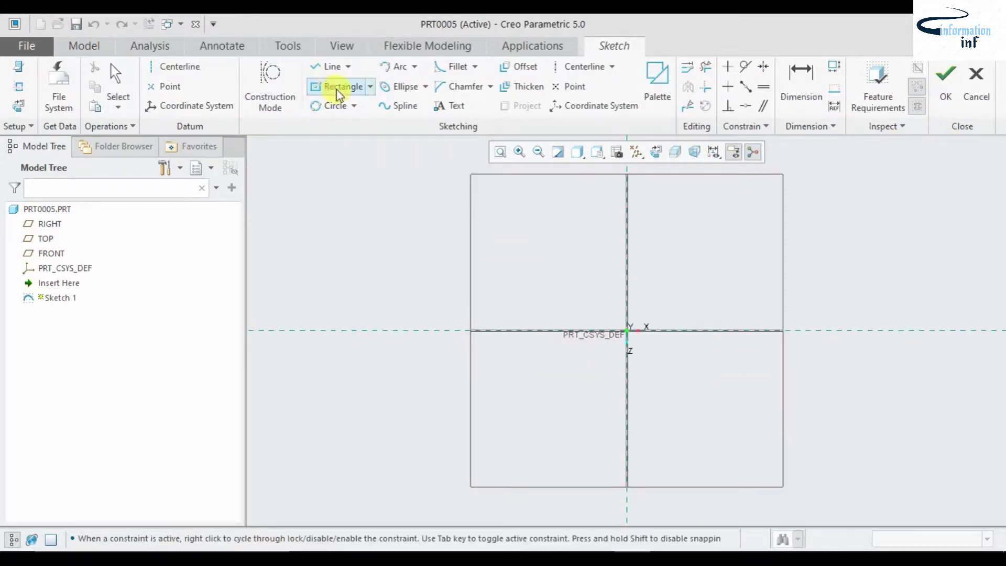
left_click(627, 330)
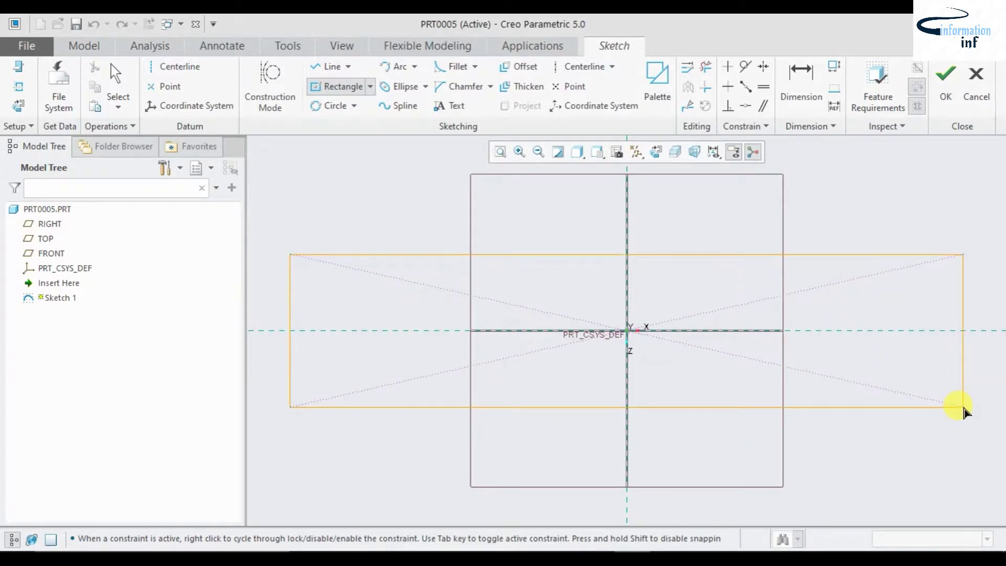
left_click(964, 408)
middle_click(961, 410)
left_click(946, 78)
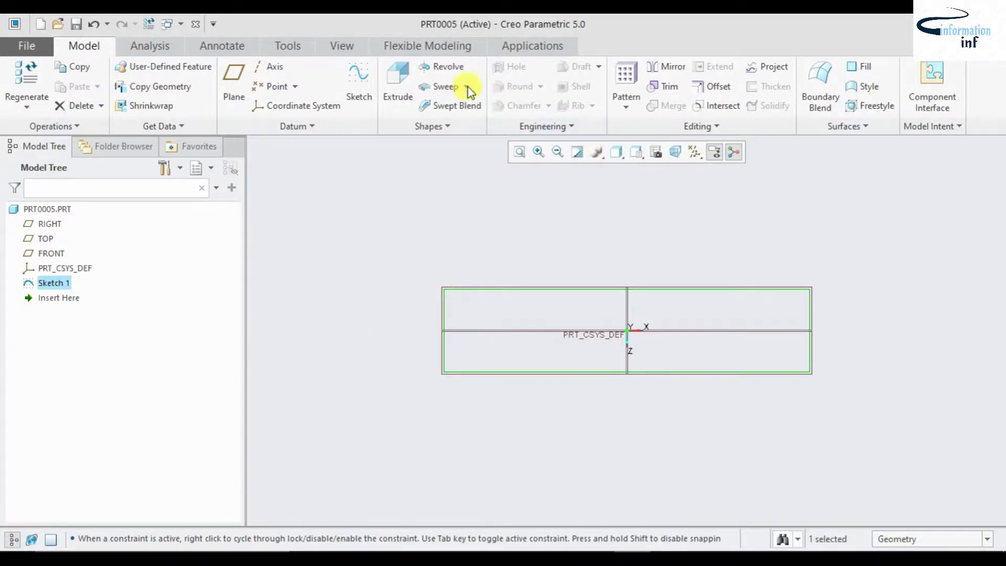
Extrude the rectangle 50 deep into a solid bar
left_click(399, 73)
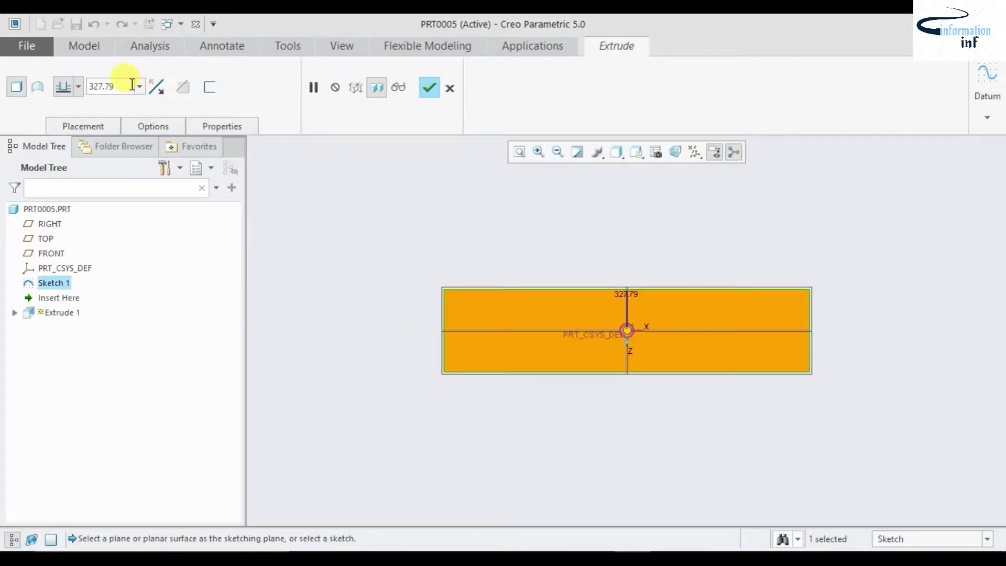
double_click(128, 85)
type("5")
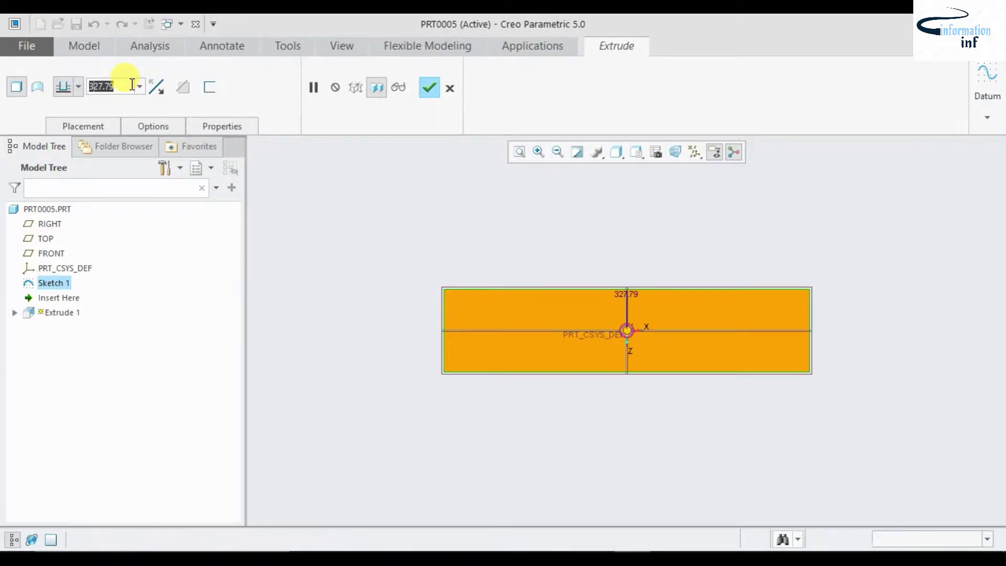
type("0")
key("Return")
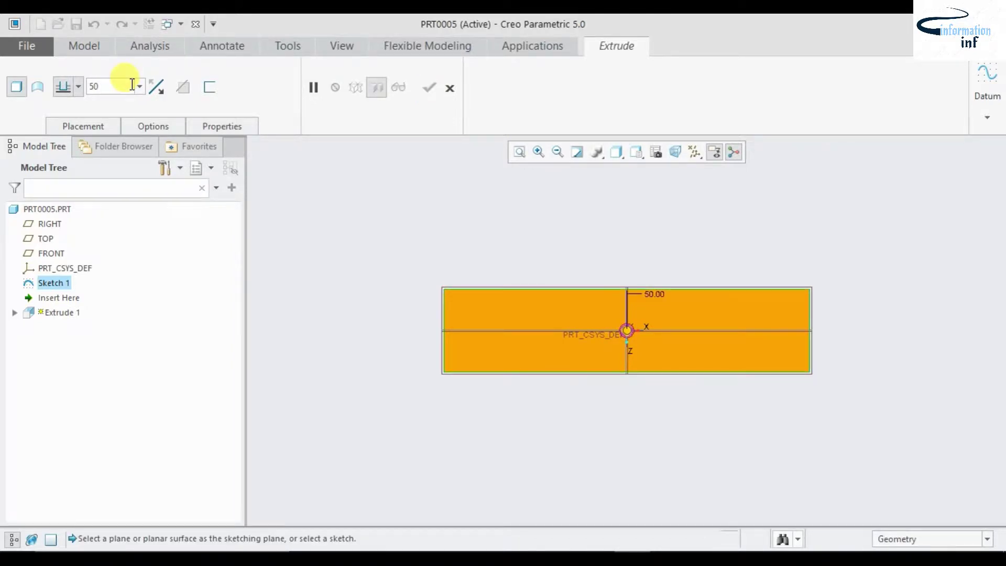
middle_click_drag(615, 448, 663, 411)
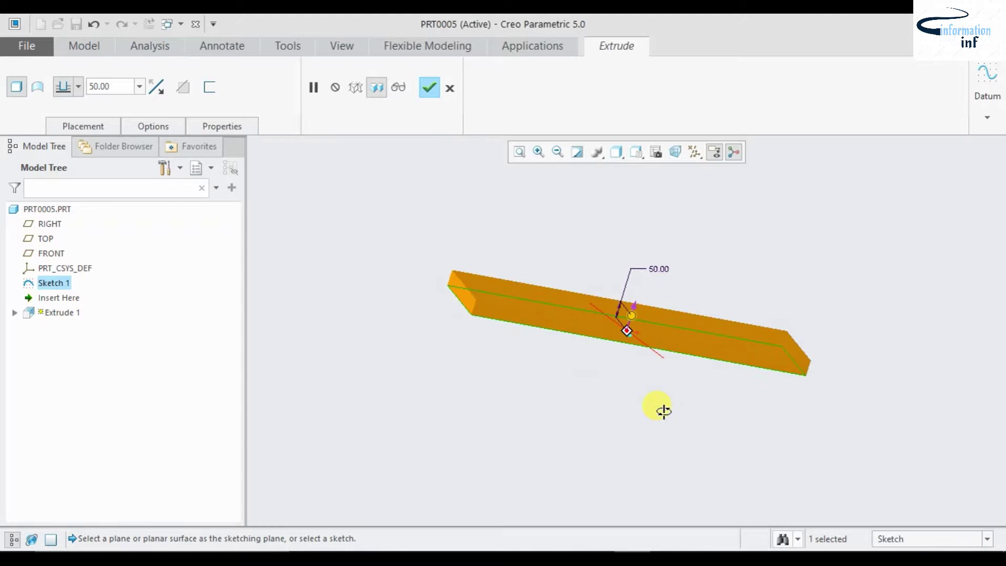
left_click(427, 89)
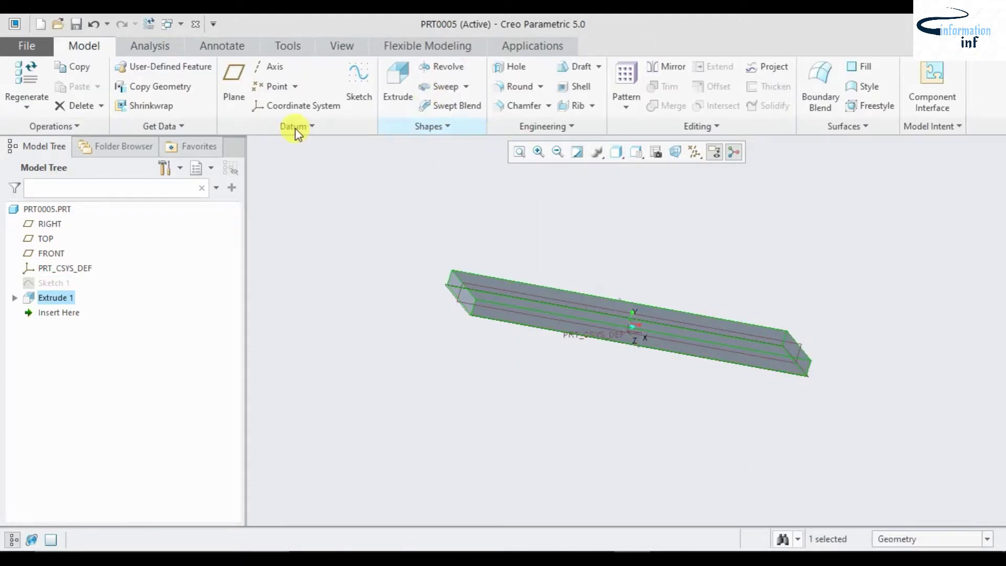
Start a Toroidal Bend from the Engineering menu with Solid Geometry checked under References
left_click(523, 127)
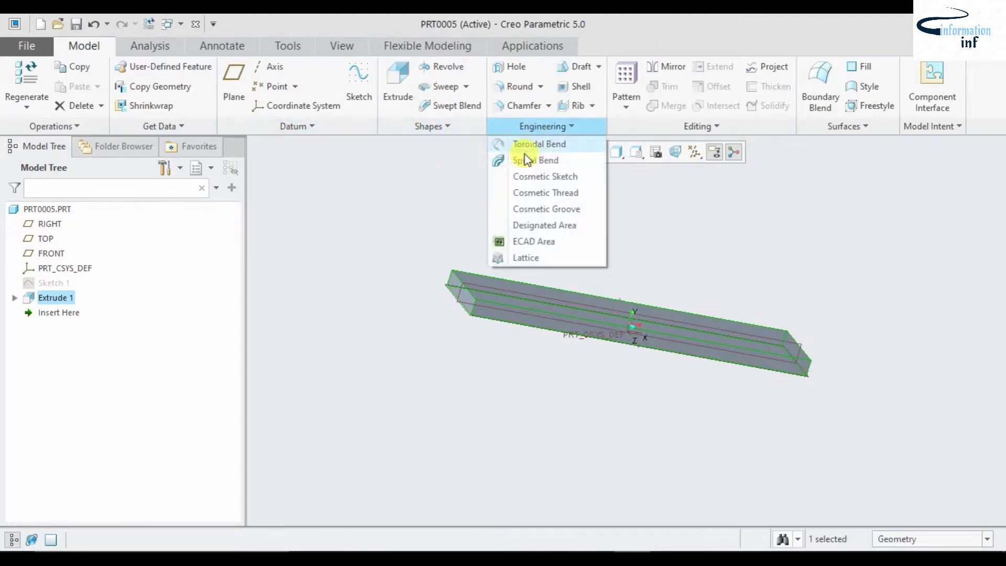
left_click(550, 147)
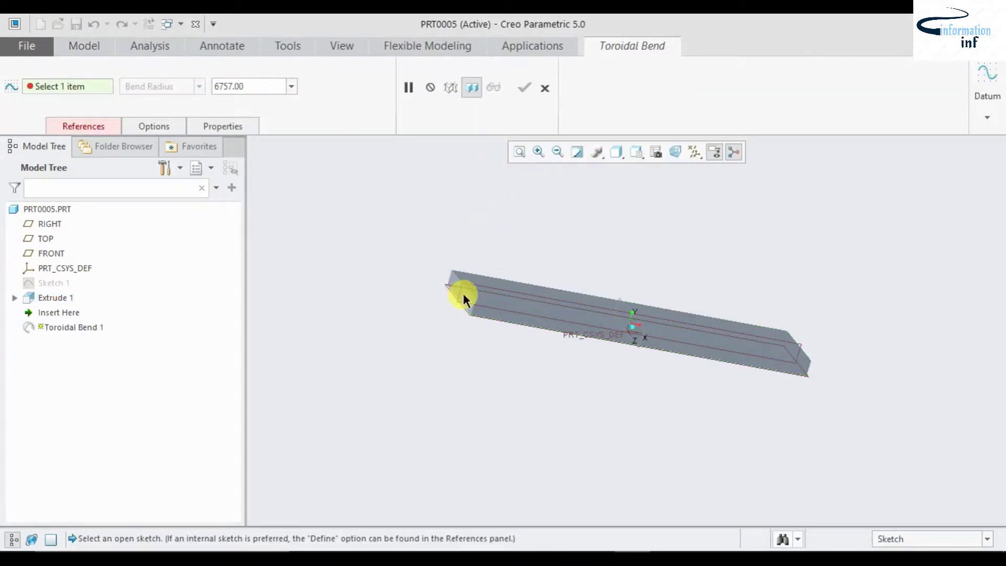
left_click(49, 127)
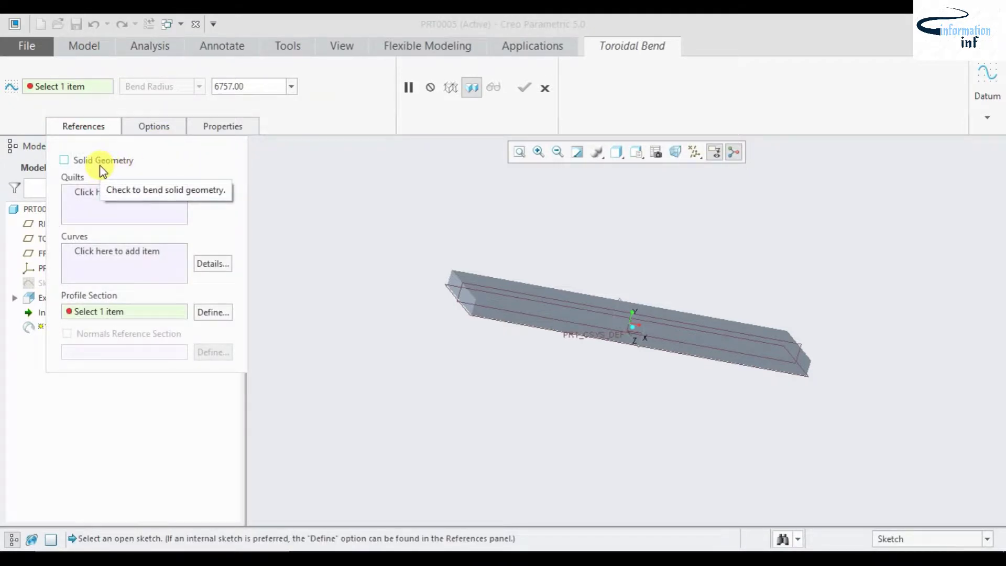
left_click(101, 163)
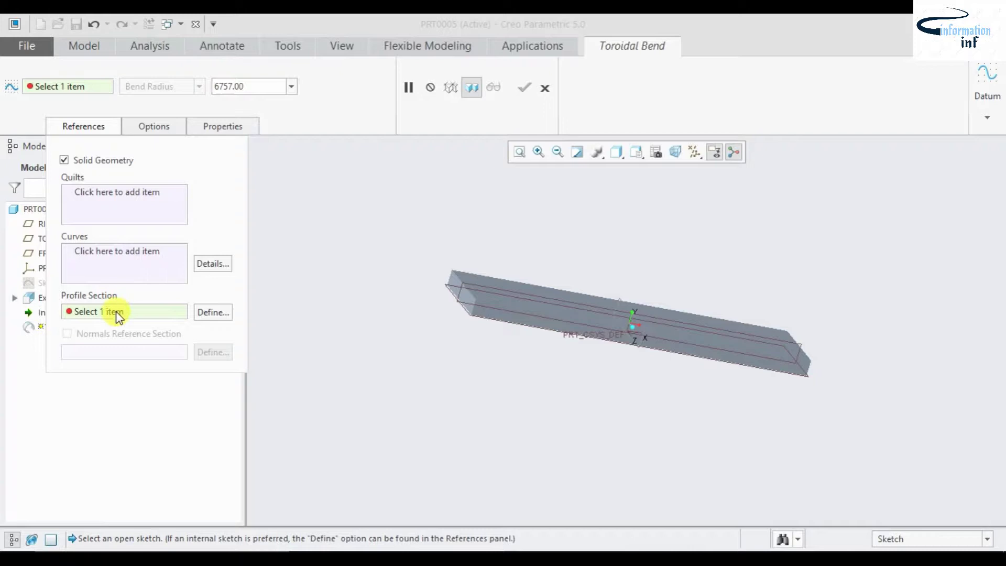
Start the profile sketch on the bar's end face, with a coordinate system at its end corner
left_click(199, 313)
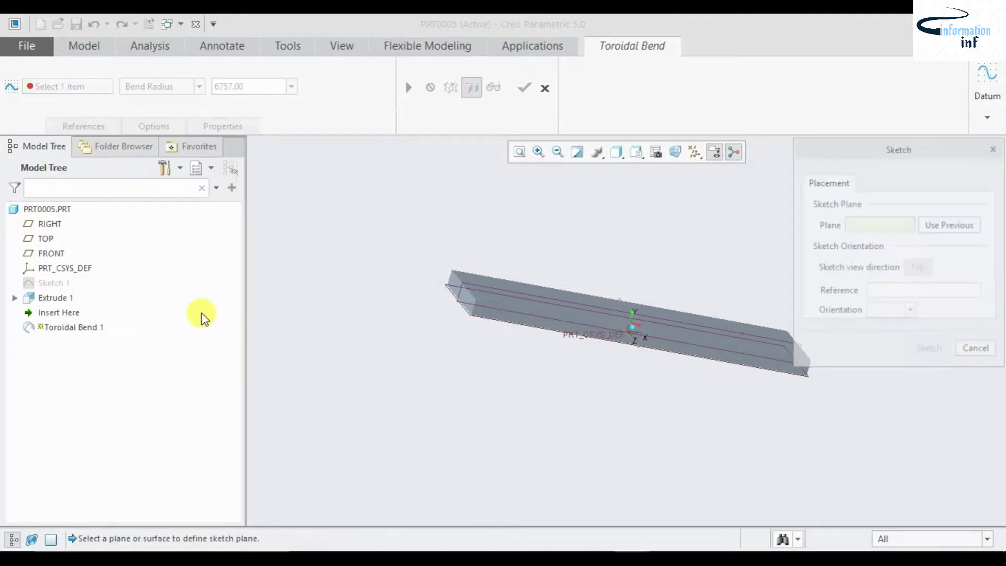
left_click(463, 296)
left_click(927, 350)
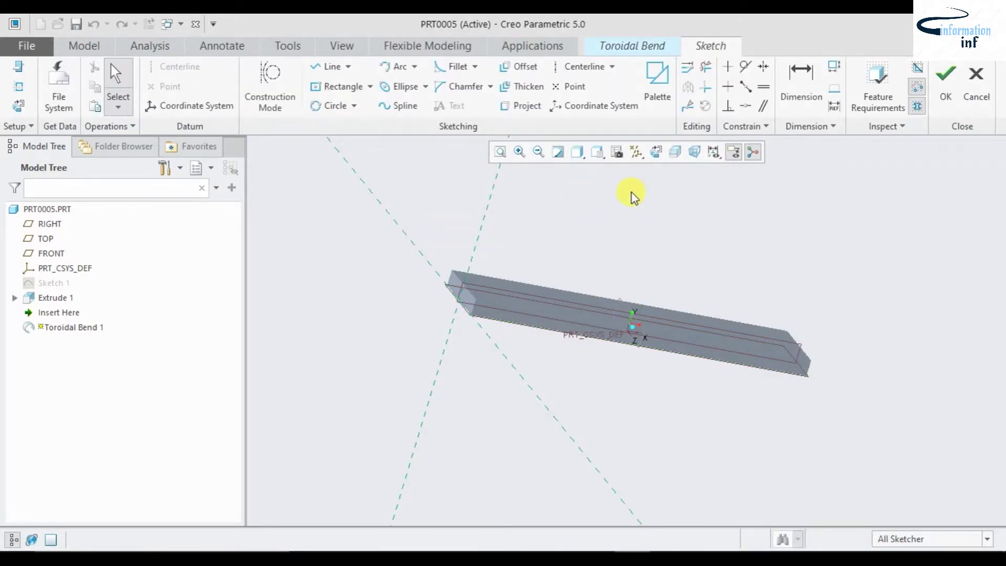
left_click(647, 158)
left_click(193, 107)
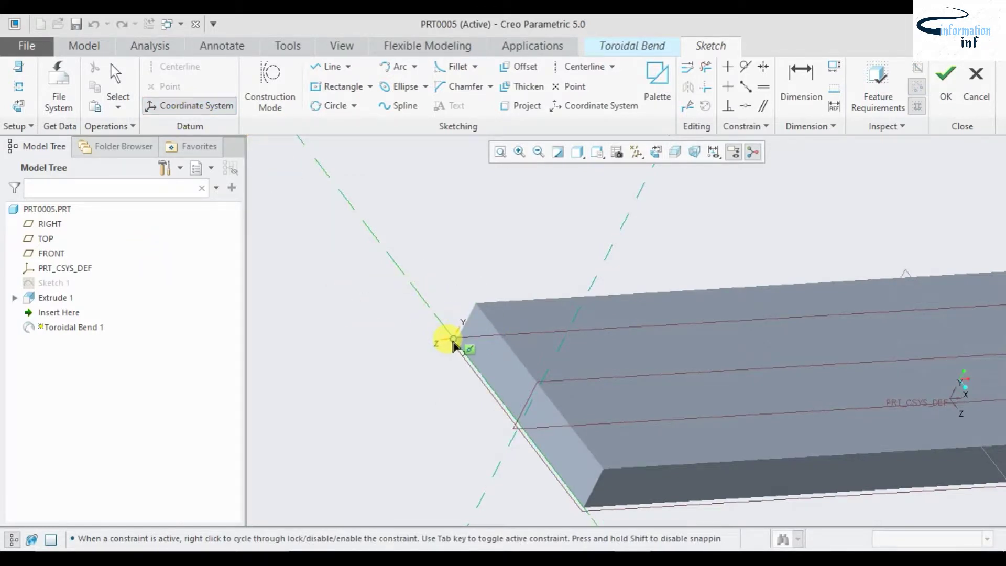
scroll(446, 335, "up", 3)
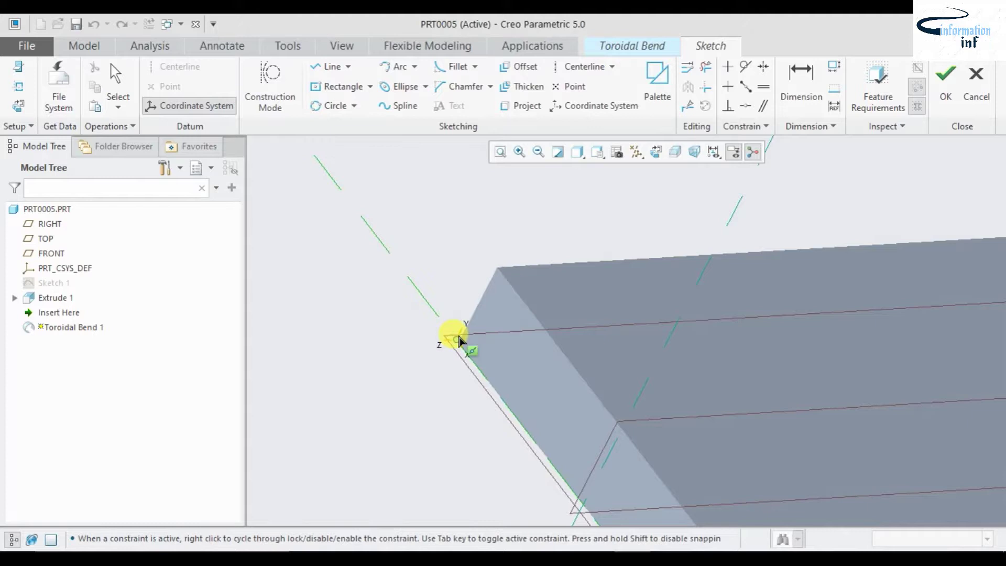
left_click(463, 345)
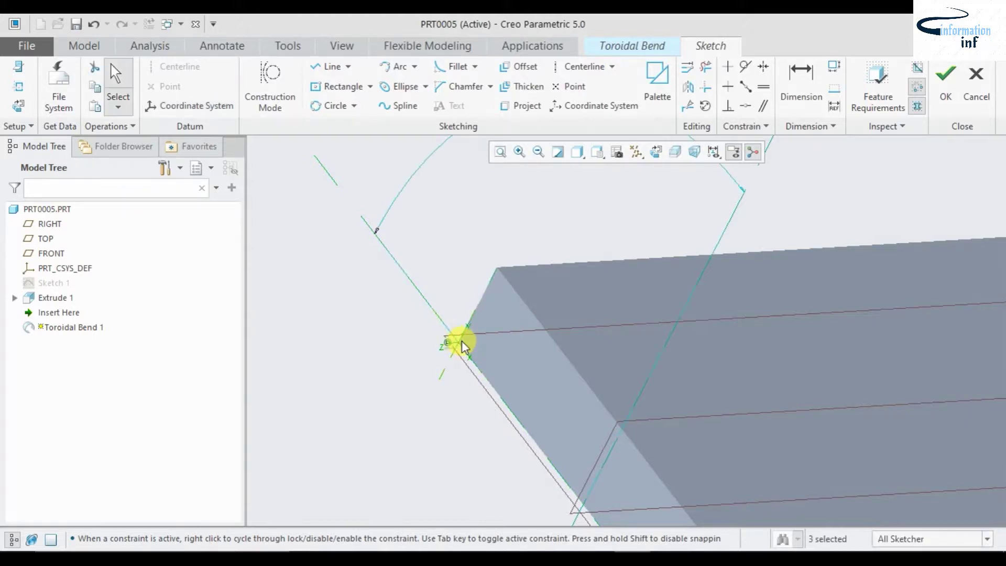
scroll(427, 380, "down", 2)
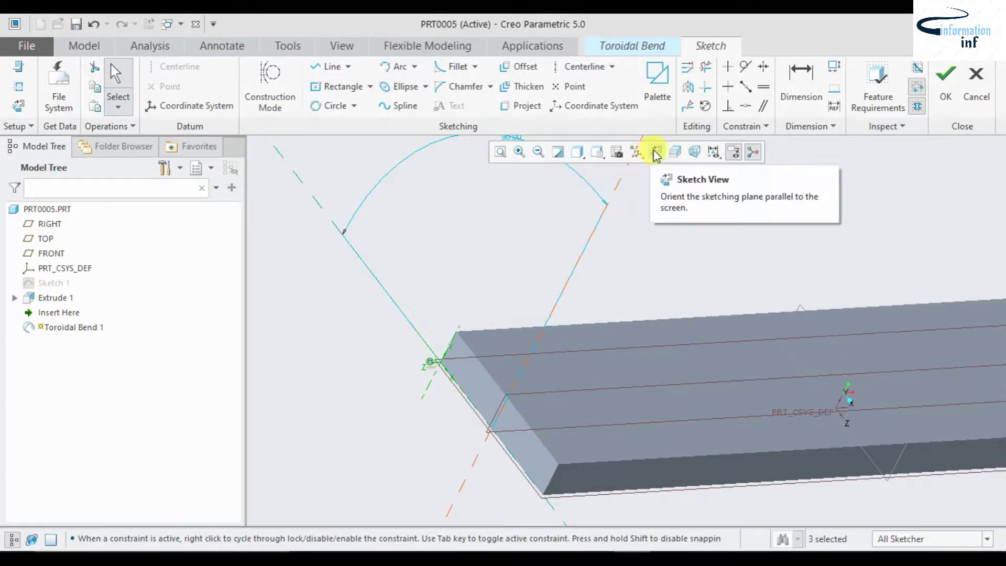
left_click(656, 152)
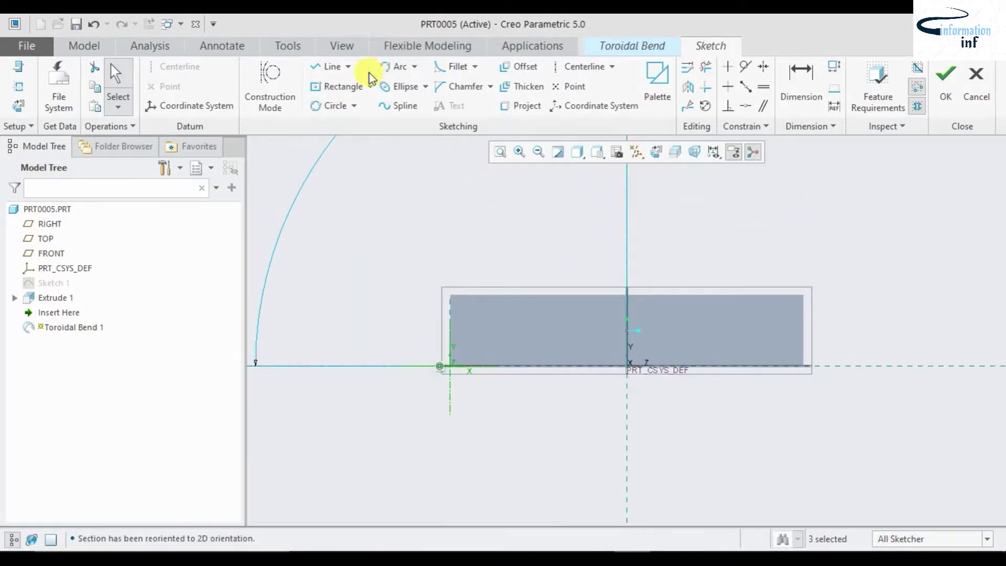
Draw two equal vertical lines down from the rectangle's lower-left and lower-right corners
left_click(331, 66)
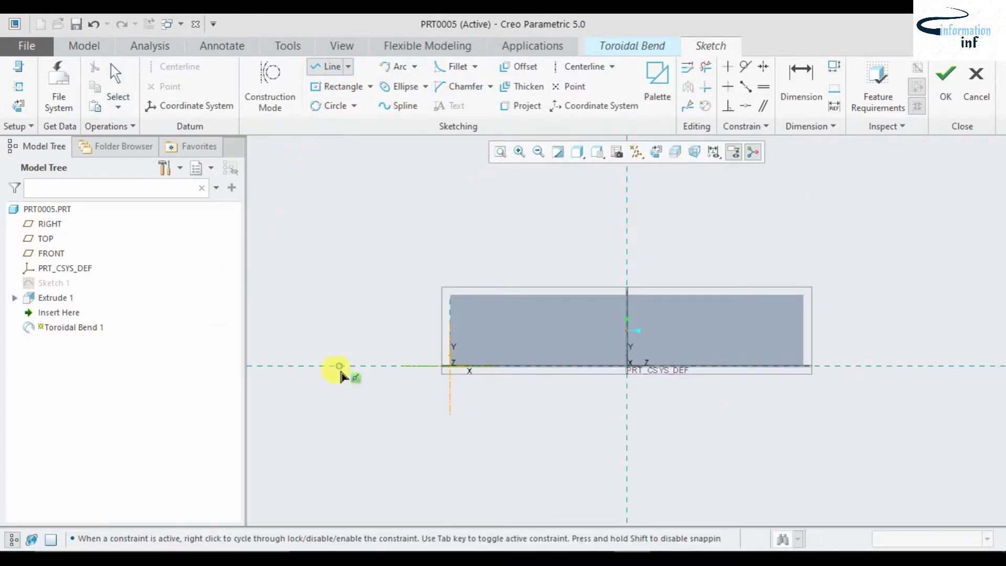
left_click(450, 366)
left_click(449, 440)
middle_click(449, 441)
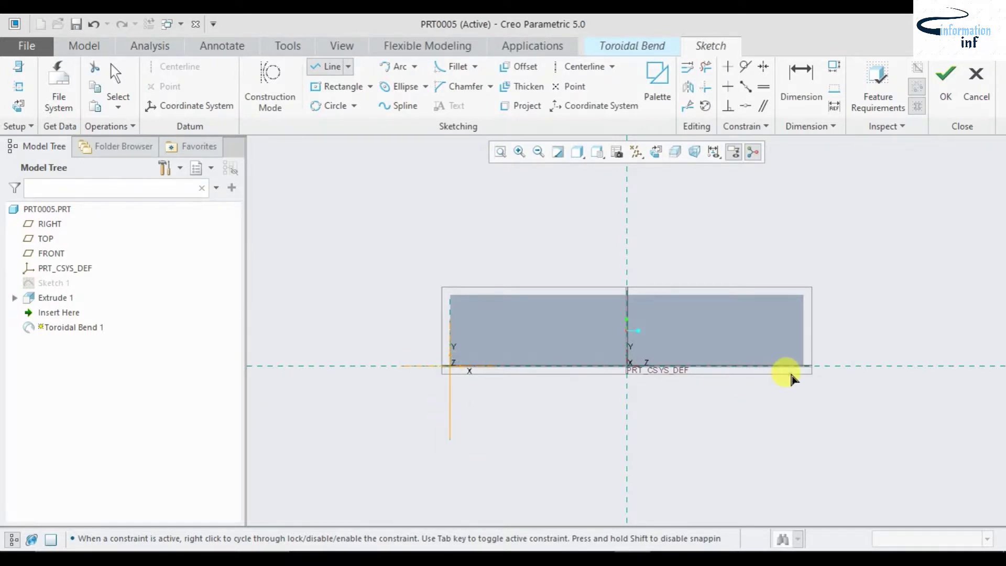
left_click(803, 365)
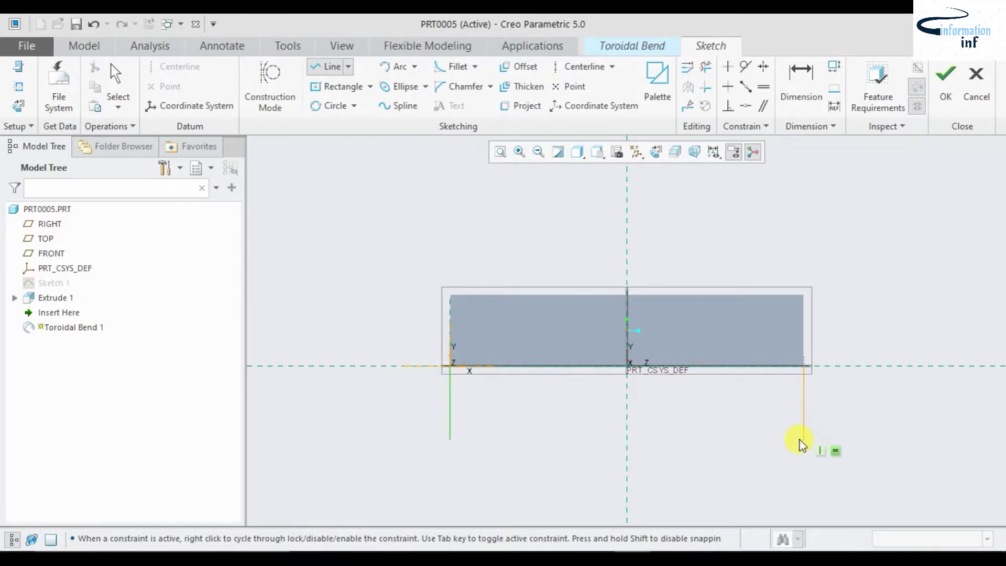
left_click(803, 440)
middle_click(803, 440)
middle_click(804, 440)
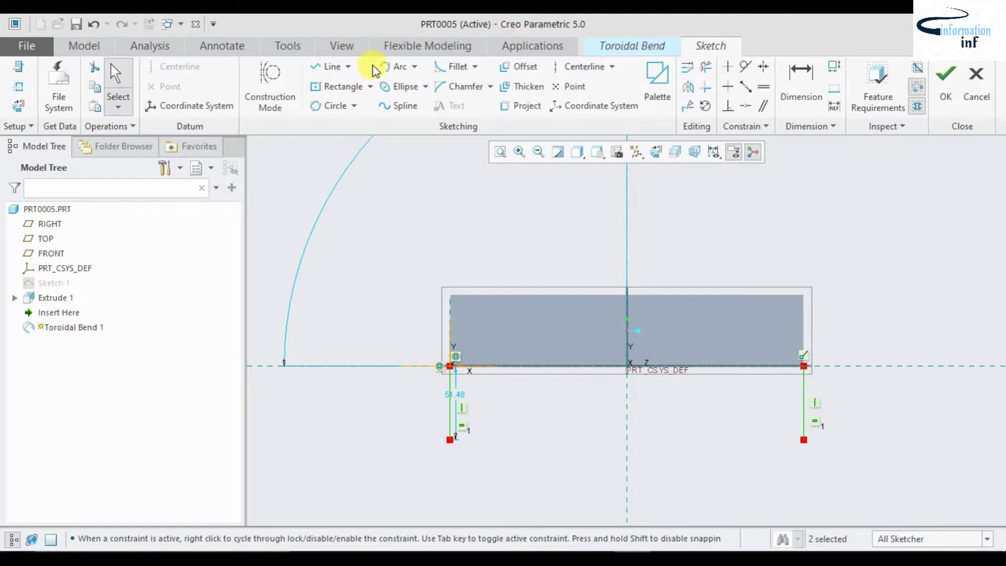
Draw a 3-point arc joining the lines' bottom ends, bulging up to the bar's bottom edge
left_click(390, 67)
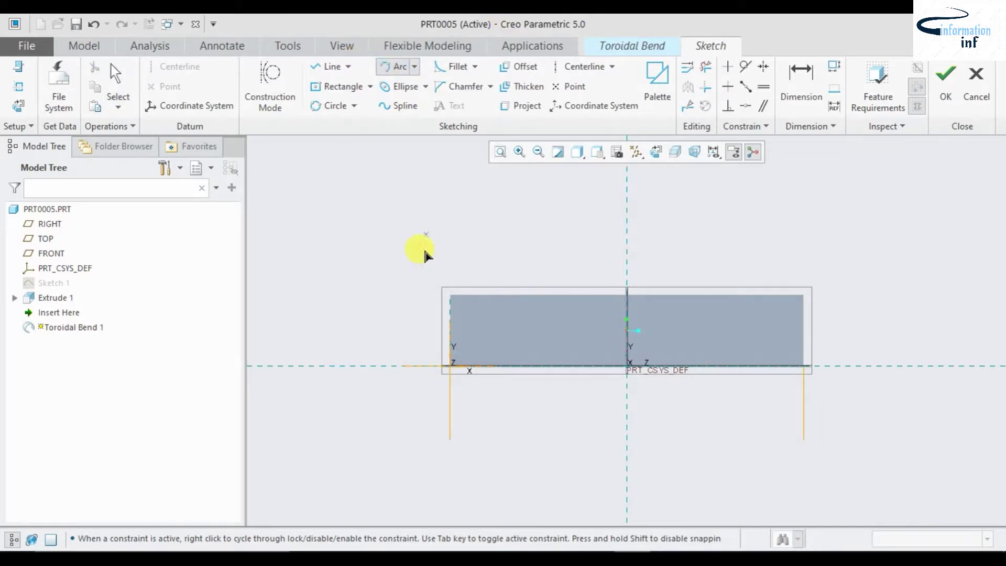
left_click(450, 439)
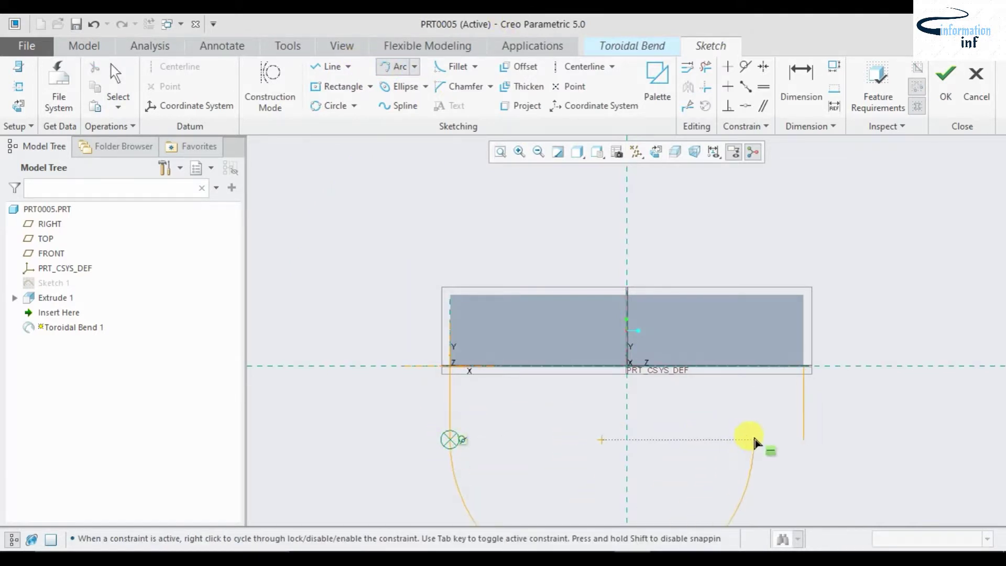
left_click(804, 441)
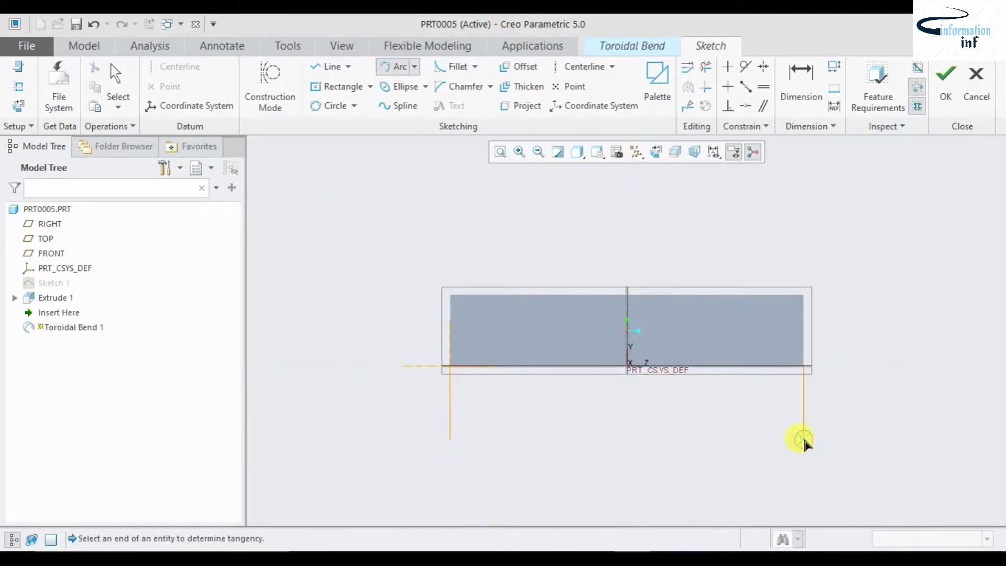
left_click(499, 404)
middle_click(499, 404)
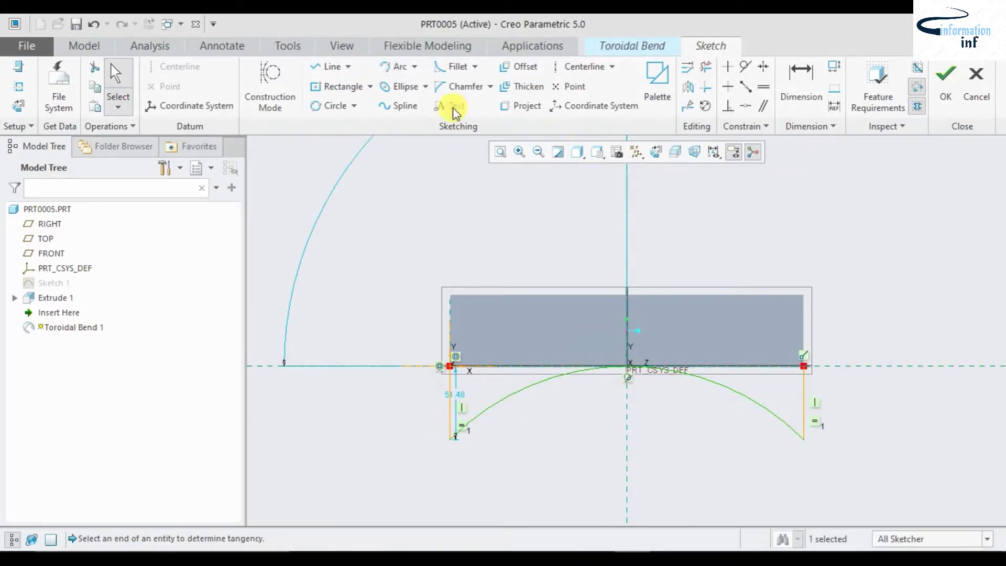
Trim away both vertical lines and accept the arc as the bend profile
left_click(705, 66)
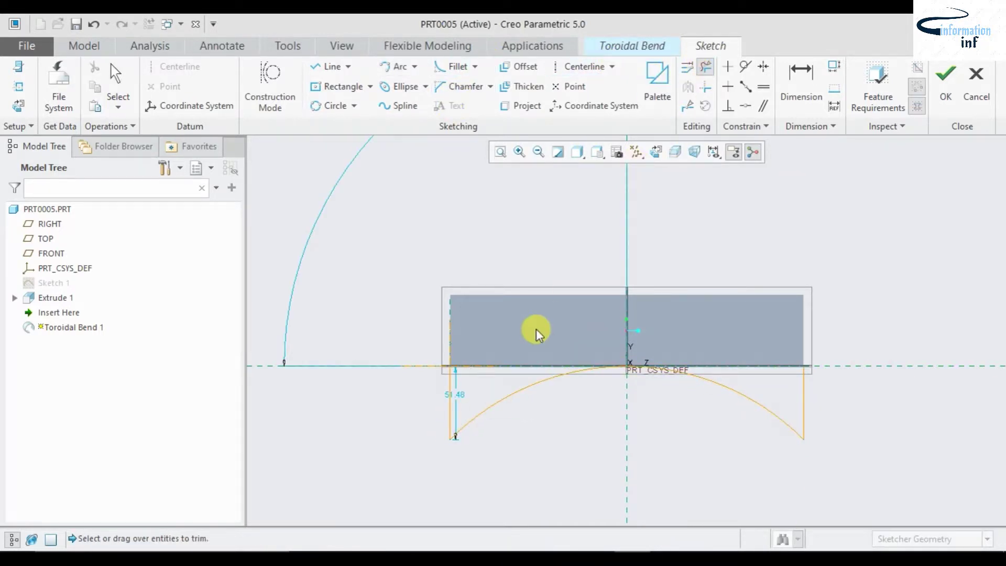
left_click(469, 388)
left_click(803, 400)
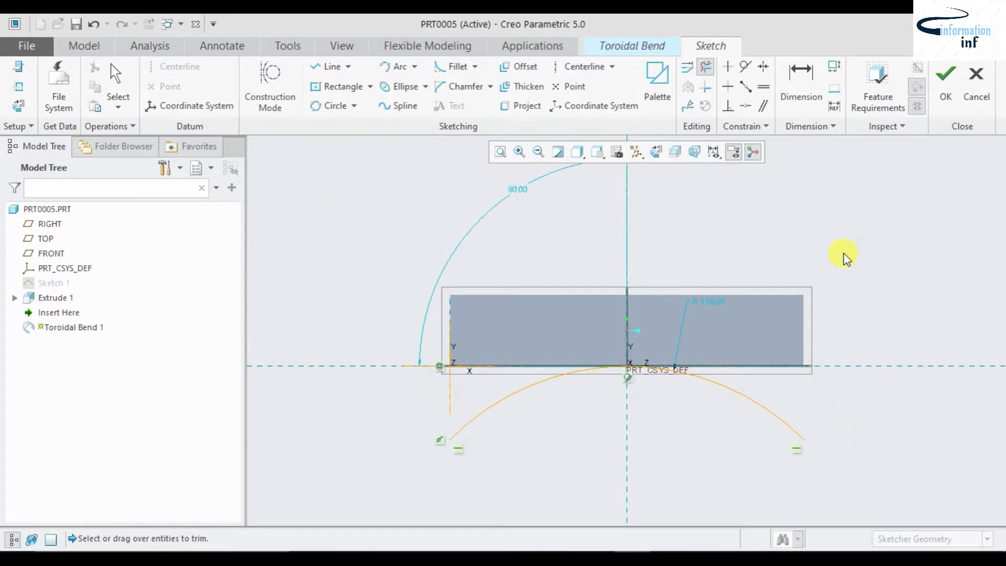
left_click(943, 95)
mouse_move(909, 184)
middle_mouse_down()
mouse_move(881, 228)
mouse_move(677, 273)
middle_mouse_up()
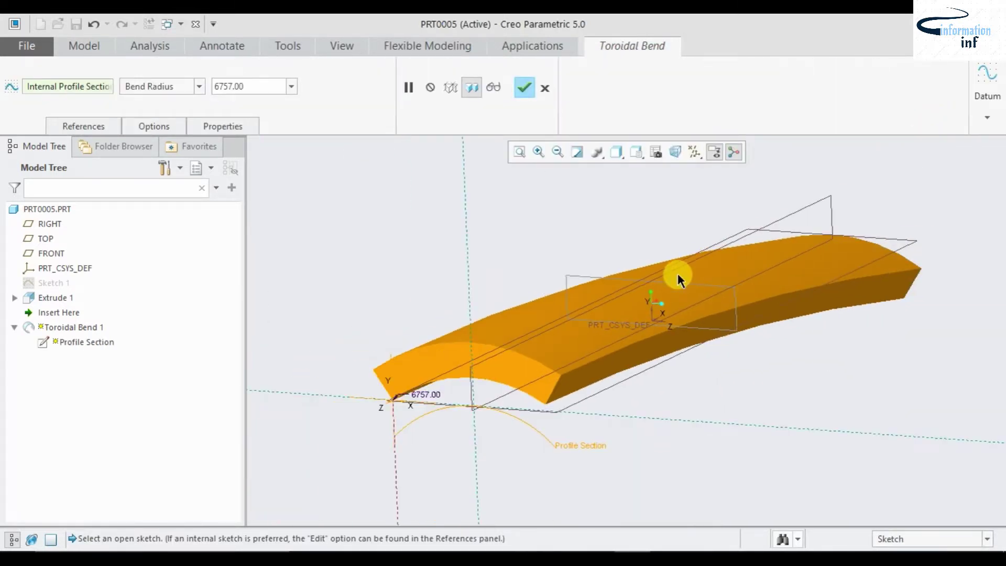
Complete the toroidal bend, then reopen Toroidal Bend 1 with Edit Definition
middle_click(728, 368)
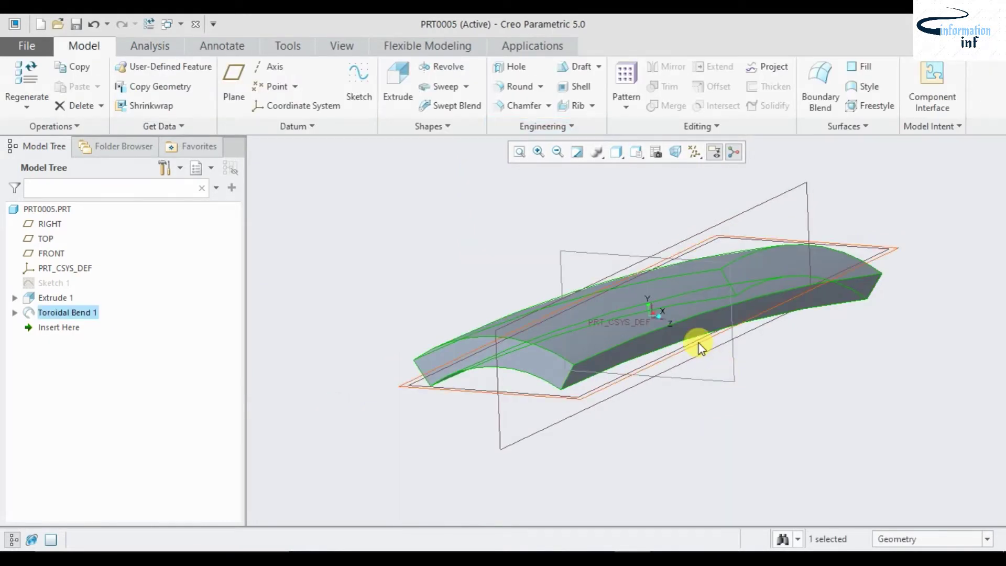
left_click(86, 314)
left_click(108, 226)
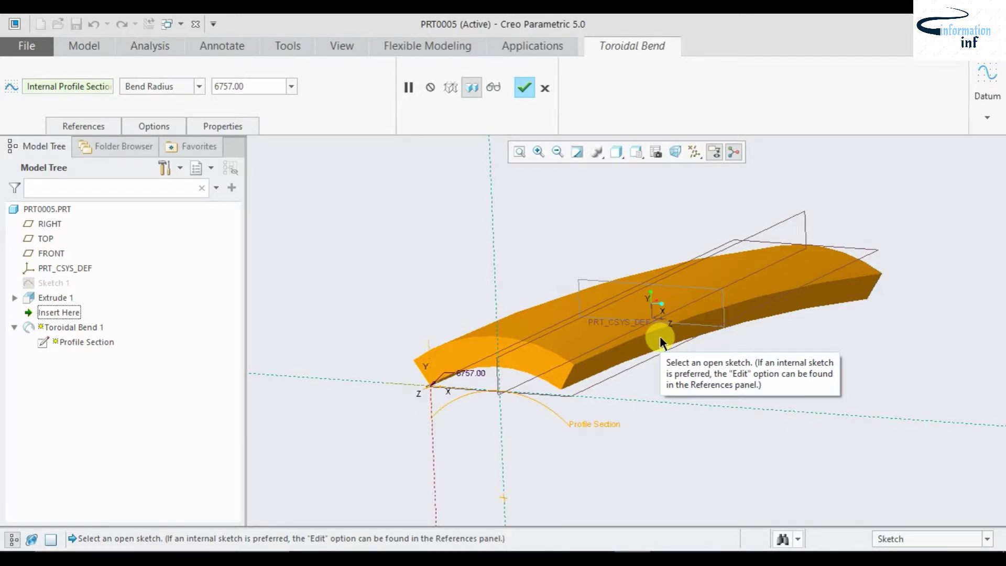
Keep the Bend Radius option and select the 6757.00 radius value
mouse_move(920, 325)
middle_mouse_down()
mouse_move(843, 341)
mouse_move(671, 337)
mouse_move(702, 344)
mouse_move(704, 331)
middle_mouse_up()
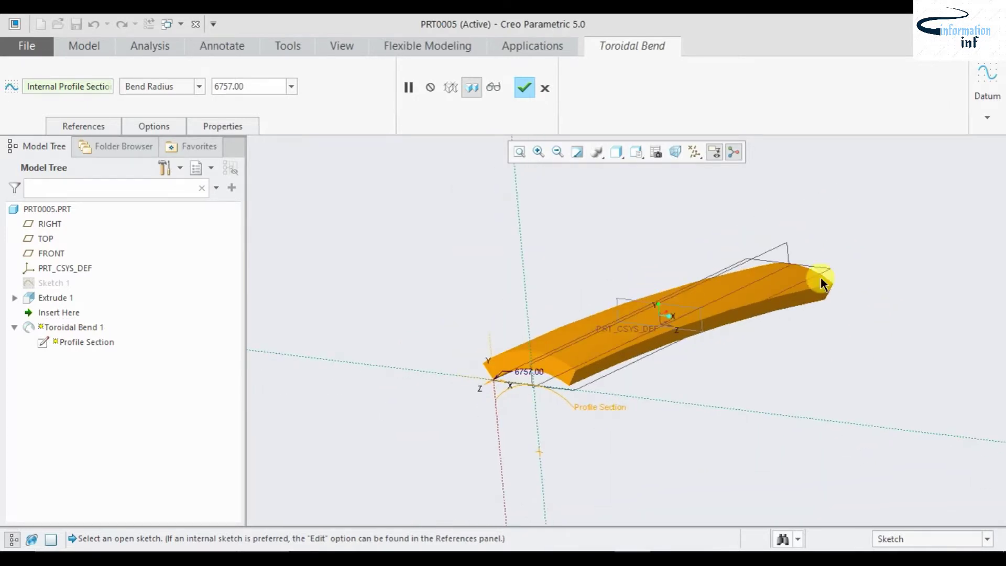
left_click(199, 88)
left_click(178, 100)
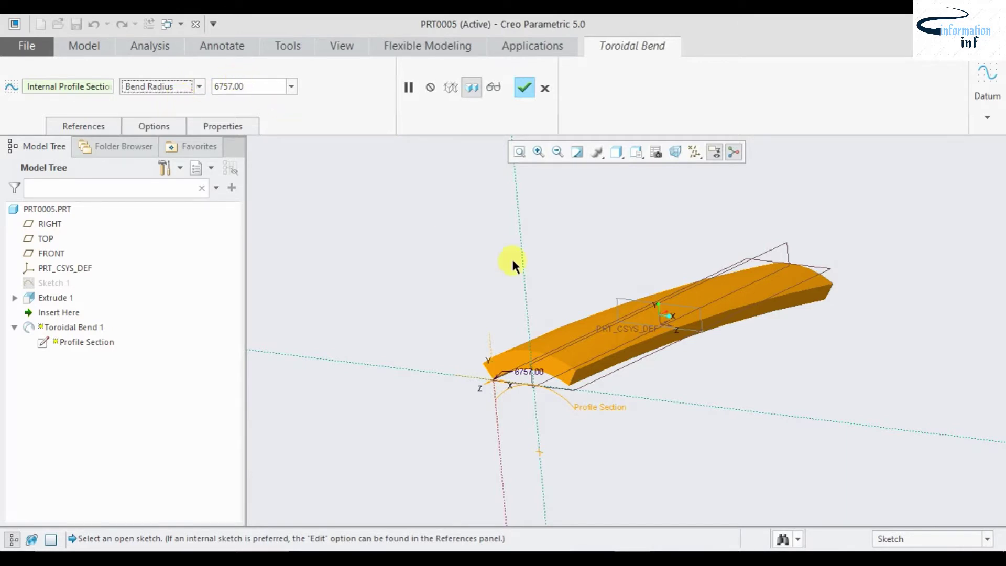
middle_click_drag(512, 264, 373, 206)
double_click(255, 88)
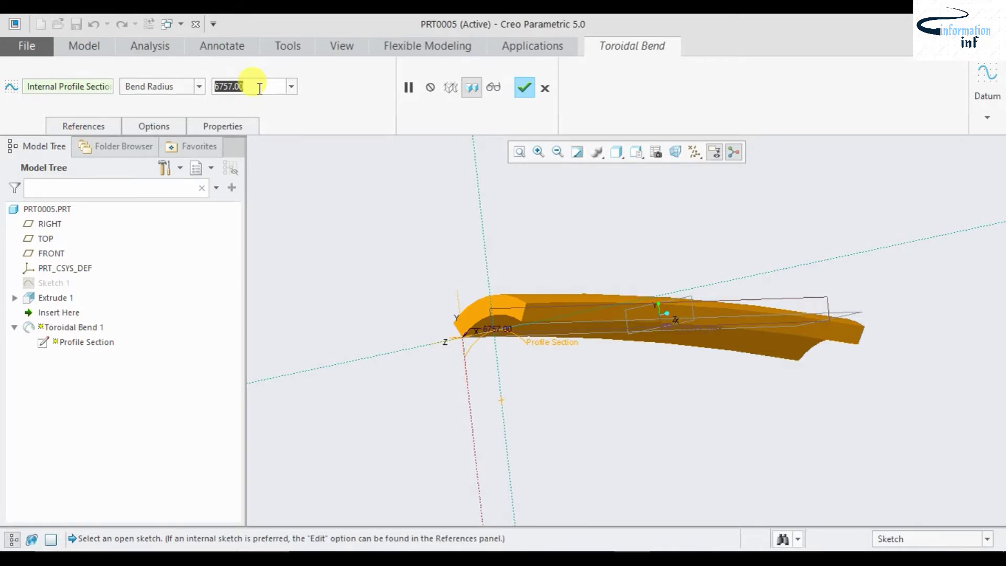
Change the bend radius from 6757.00 to 180 and inspect the nearly closed ring
type("180")
key("Return")
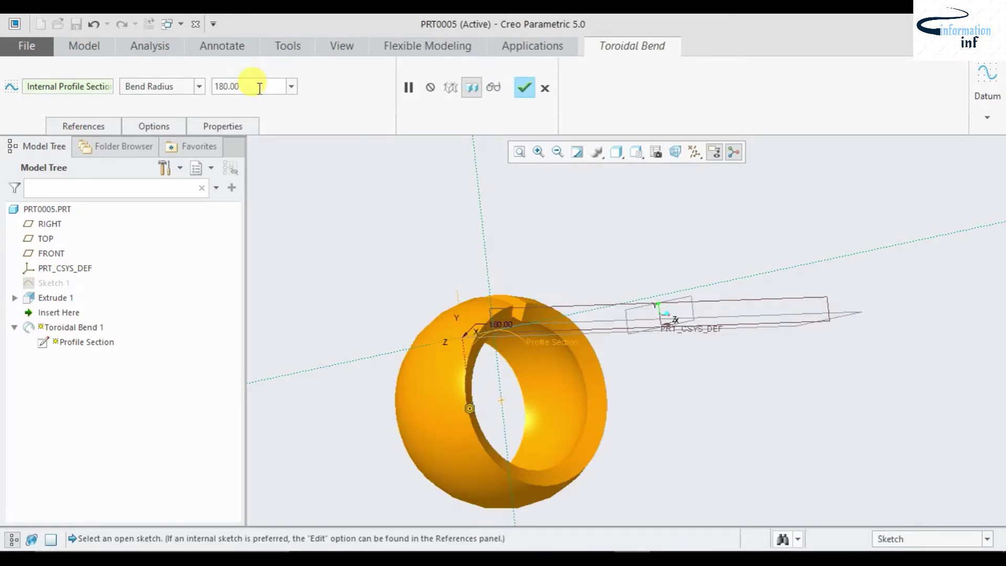
middle_click_drag(573, 317, 536, 335)
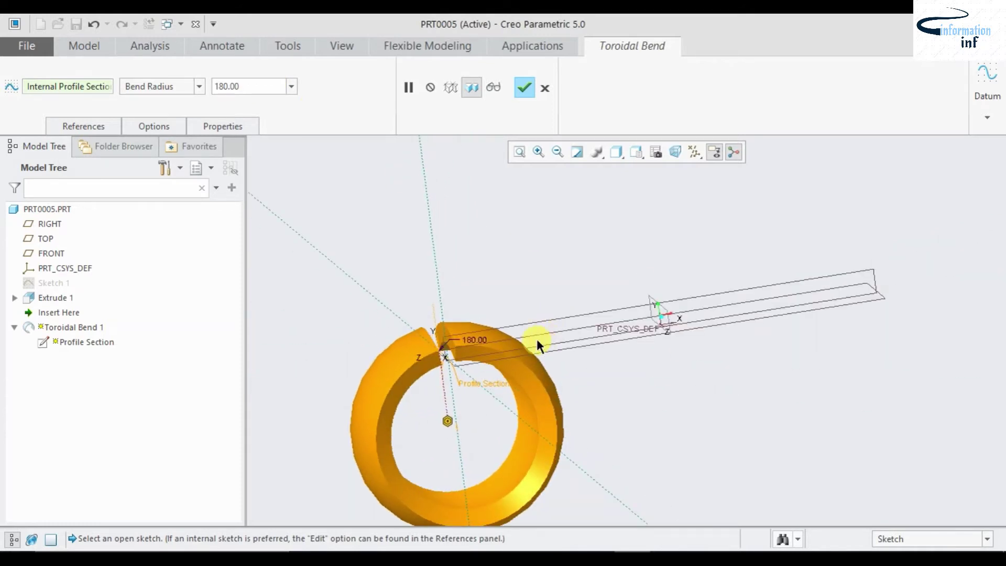
scroll(485, 363, "up", 2)
scroll(475, 363, "down", 4)
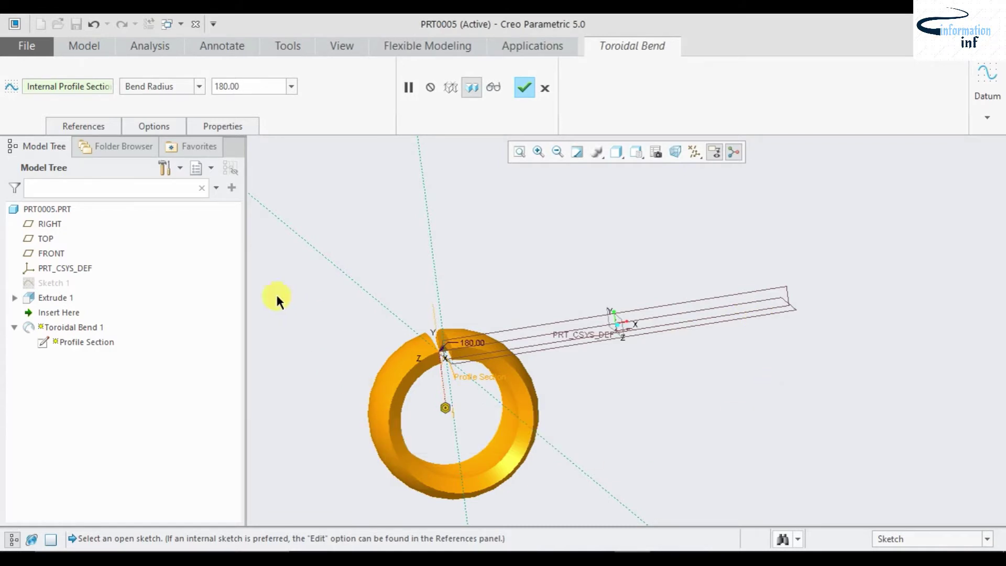
scroll(394, 313, "up", 3)
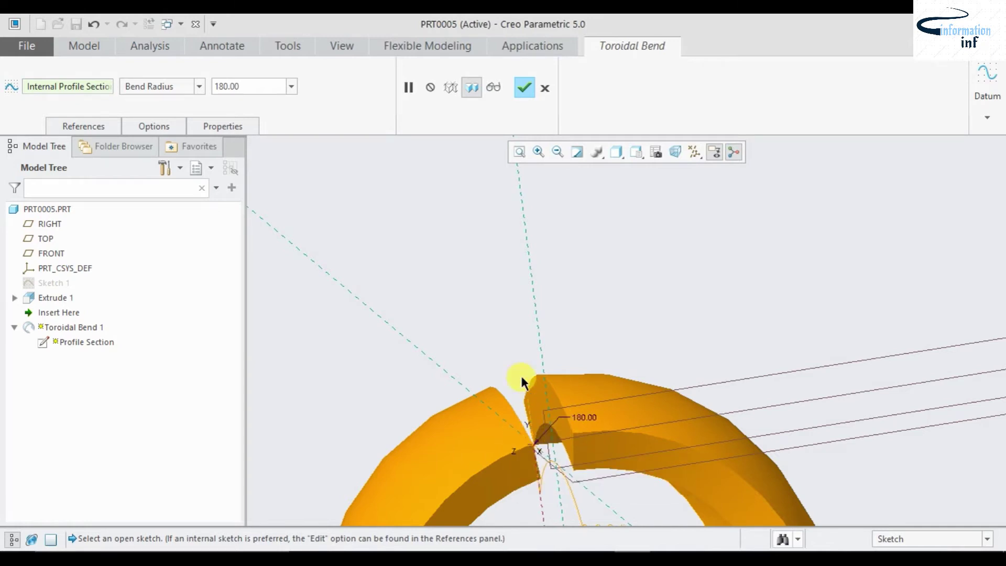
scroll(491, 401, "down", 2)
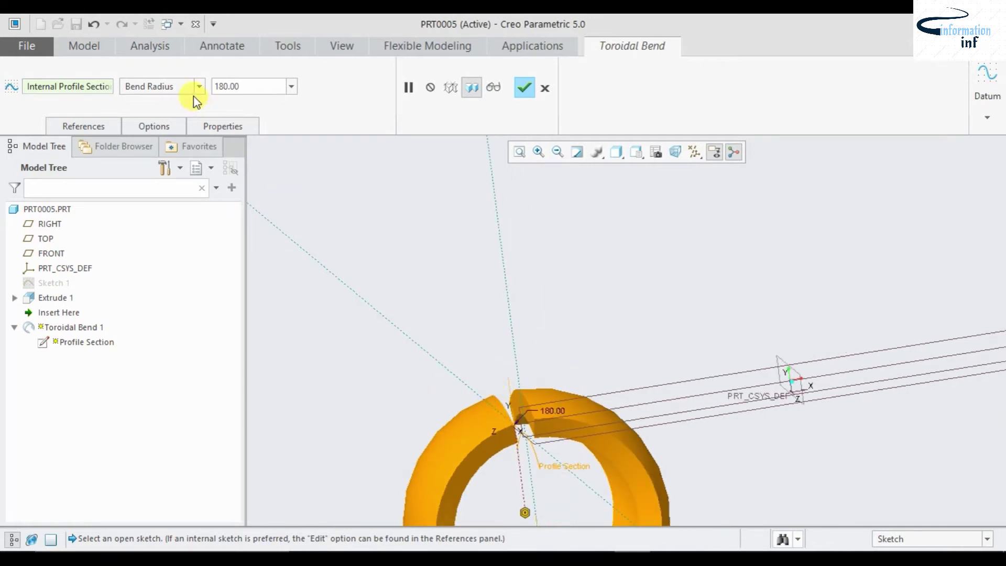
Switch to 360 degrees Bend and pick the bar's two end faces as the bend planes
left_click(205, 87)
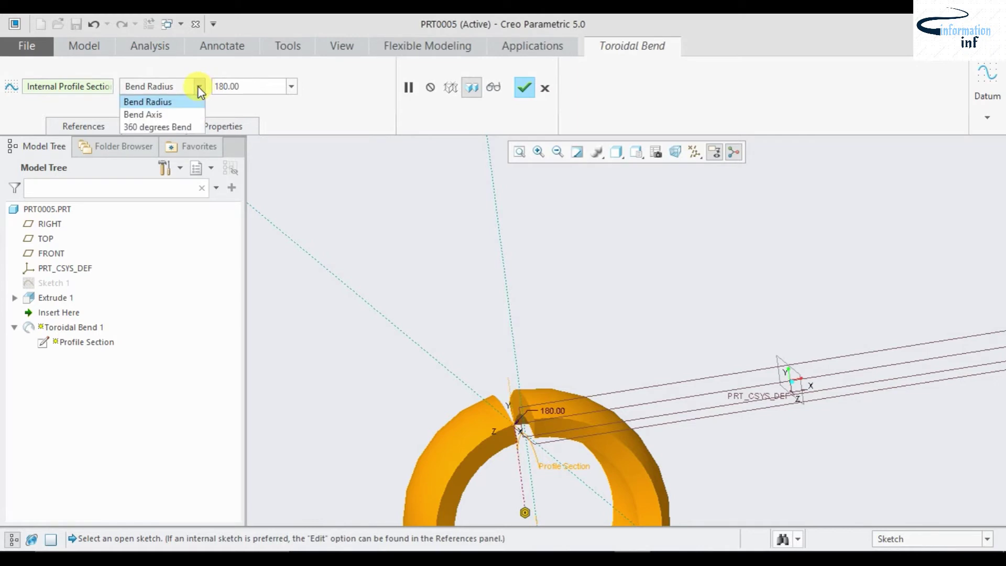
left_click(175, 127)
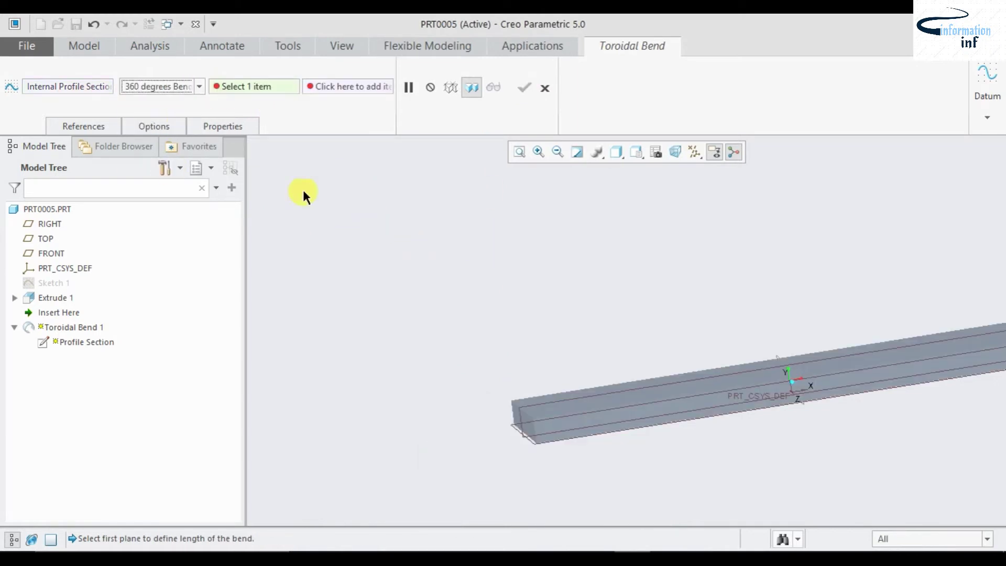
middle_click_drag(548, 296, 550, 321)
left_click(580, 396)
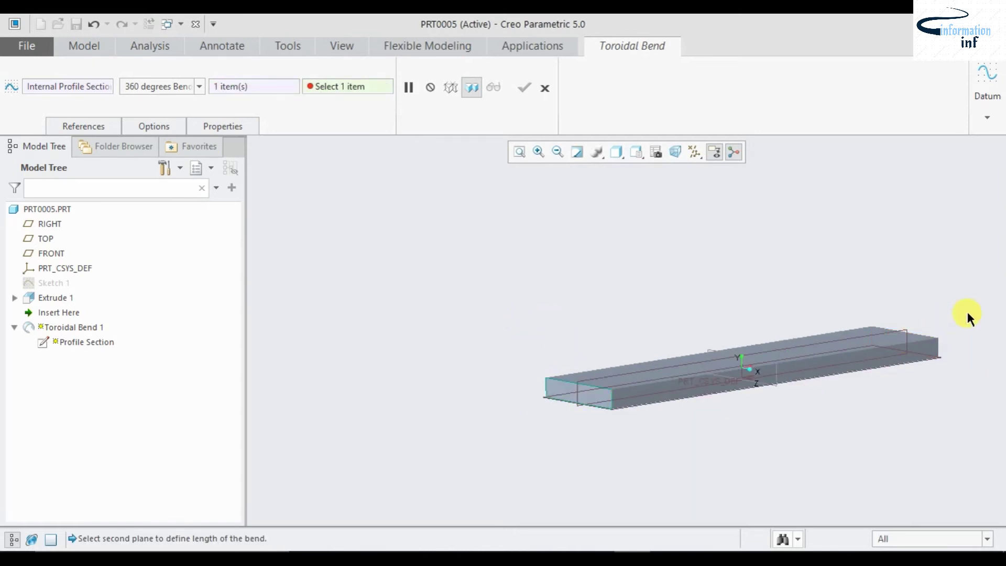
middle_click_drag(968, 315, 739, 366)
left_click(775, 344)
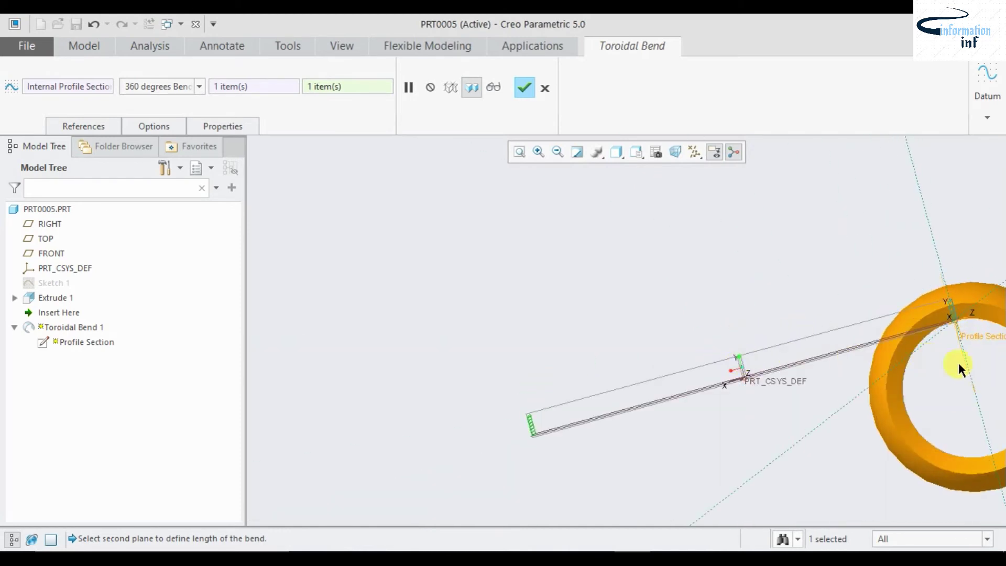
middle_click_drag(978, 362, 835, 375)
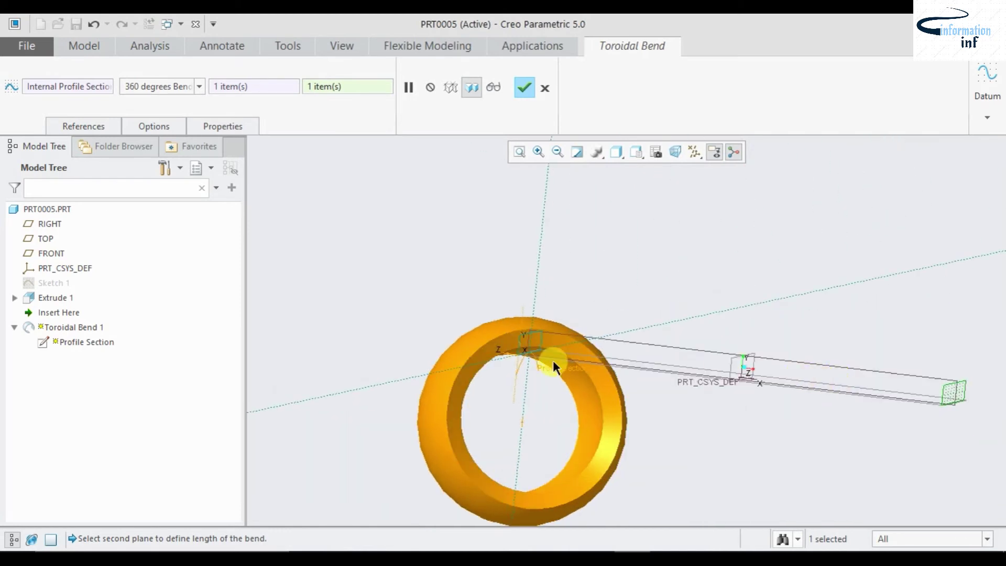
scroll(550, 357, "down", 3)
middle_click_drag(536, 274, 611, 298)
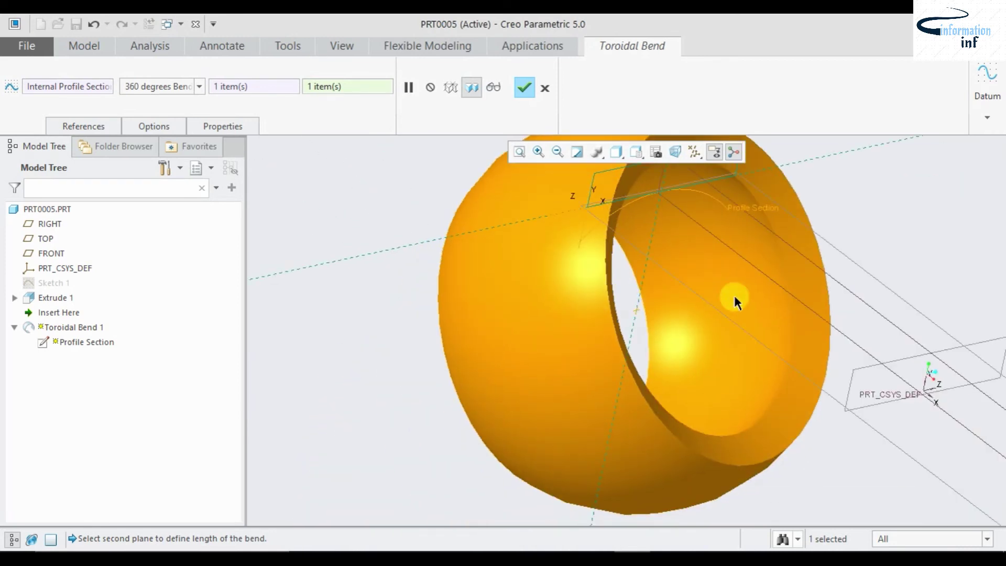